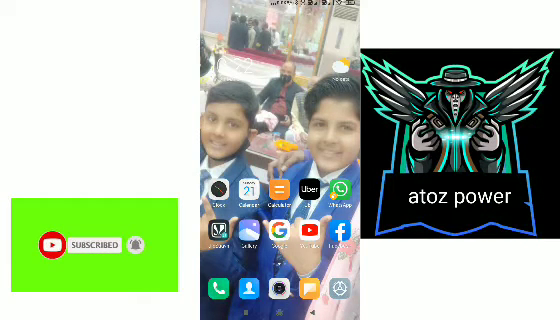
- Open the Google app from the home screen and start a new web search
click(279, 231)
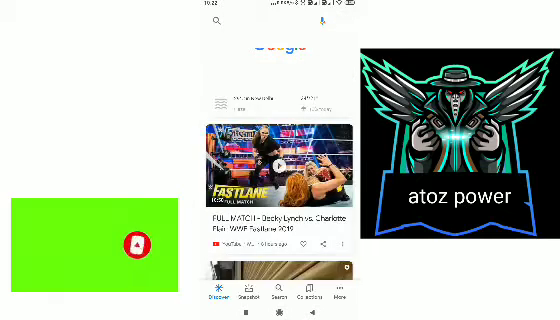
click(270, 20)
text(t)
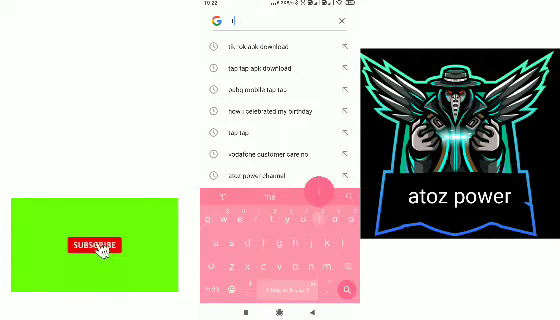
text(ik tok)
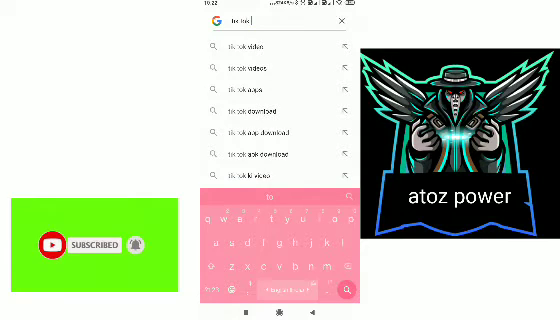
text( apk )
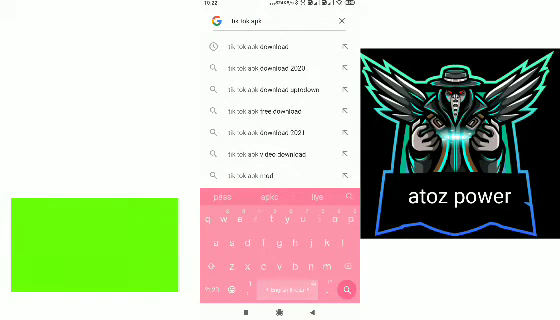
text(dow)
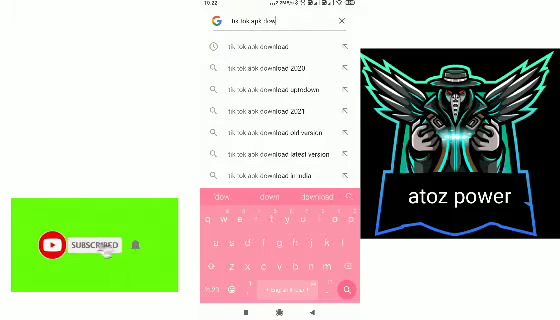
text(nload)
- Search for 'tik tok apk download' and open the Uptodown TikTok (Asia) result
key(Return)
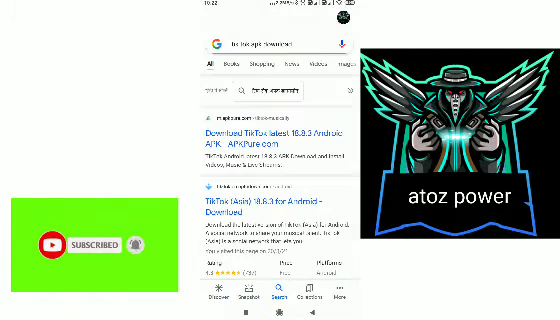
scroll(280, 180, down, 3)
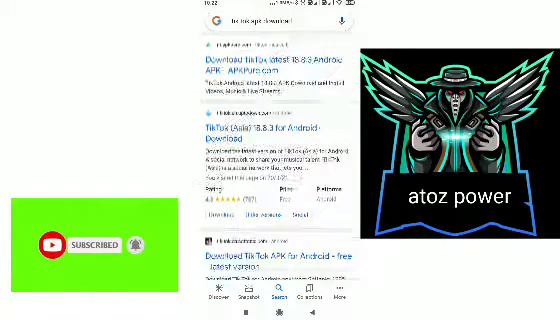
click(265, 137)
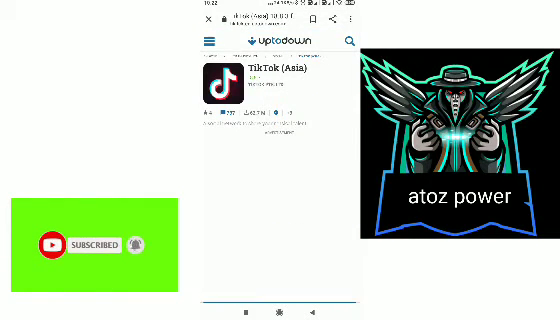
scroll(280, 170, down, 3)
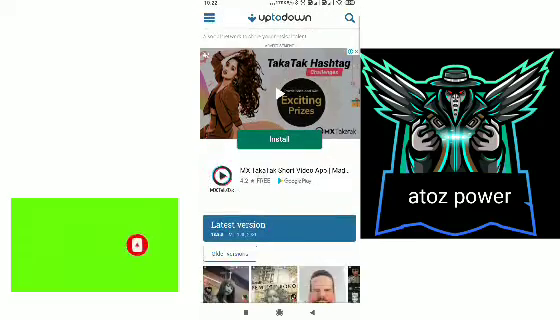
scroll(280, 170, down, 5)
scroll(280, 170, down, 5)
scroll(280, 170, down, 10)
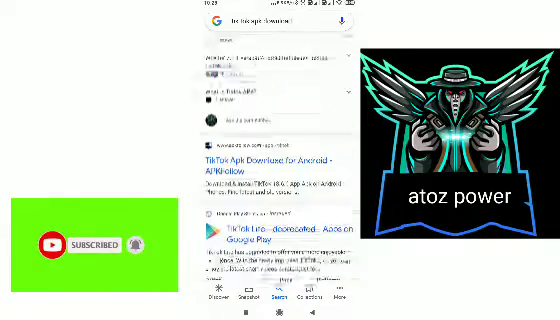
scroll(280, 170, up, 1)
- Check the TikTok Lite Google Play listing, then return to the search results
click(262, 218)
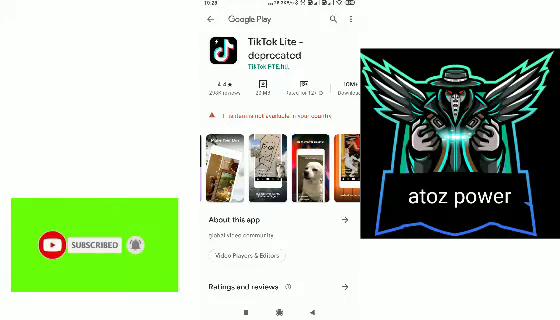
key(Escape)
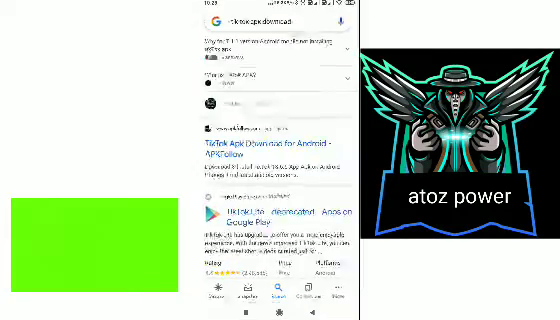
scroll(280, 170, down, 3)
scroll(280, 170, down, 5)
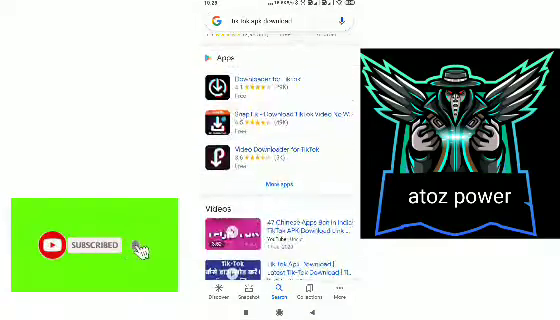
scroll(280, 170, down, 3)
scroll(280, 170, down, 3)
scroll(280, 170, down, 5)
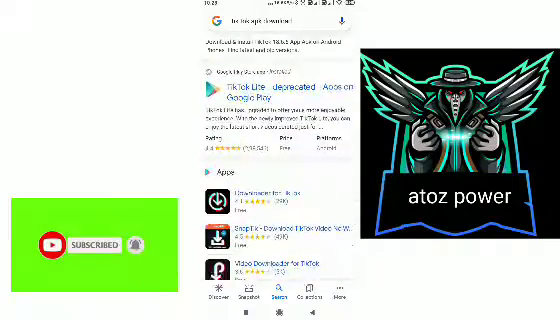